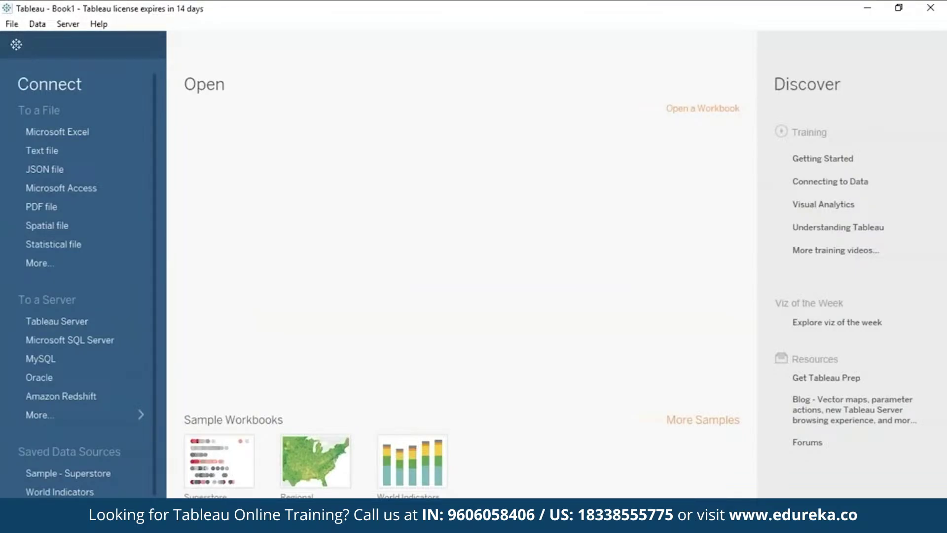
# Connect to the saved Sample - Superstore data source, examine the columns of its Orders table, and return to Sheet 1.
pyautogui.click(113, 474)
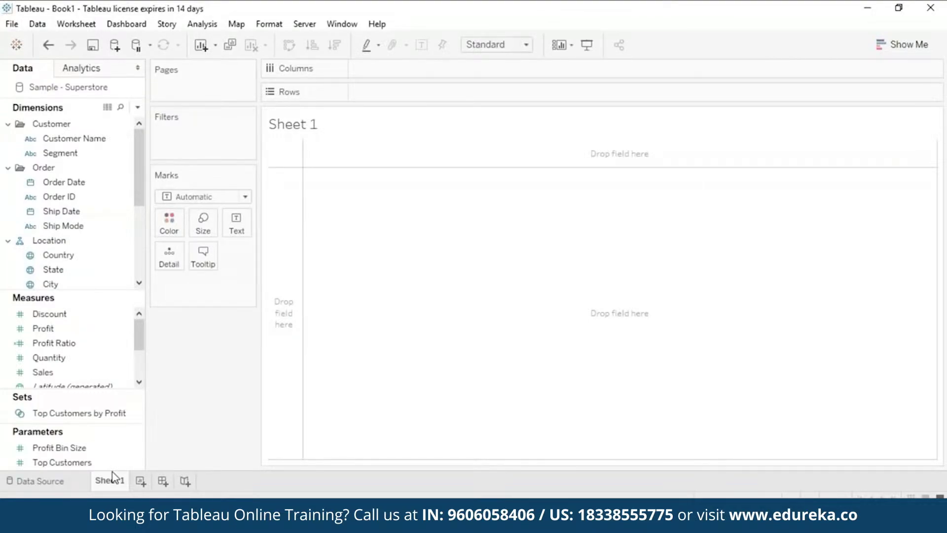
pyautogui.click(58, 486)
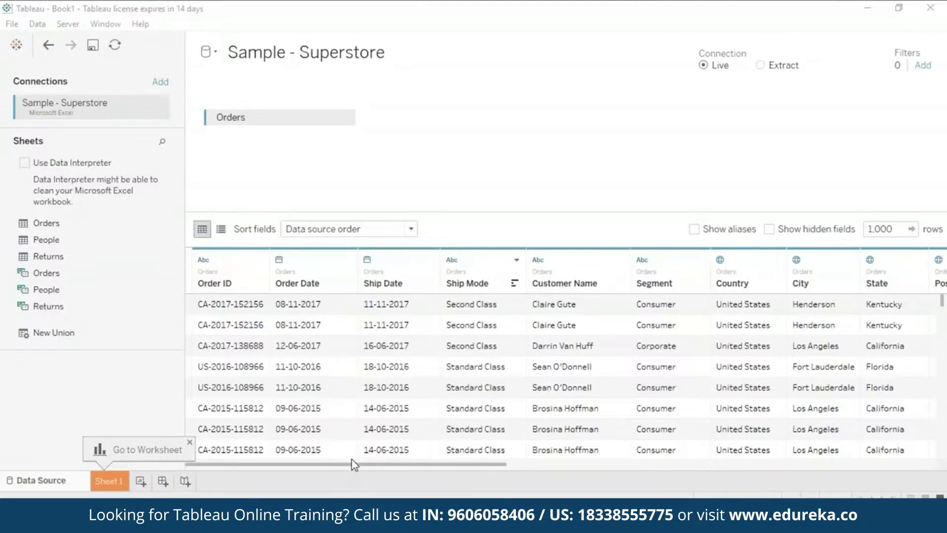
pyautogui.moveTo(351, 460); pyautogui.dragTo(921, 470)
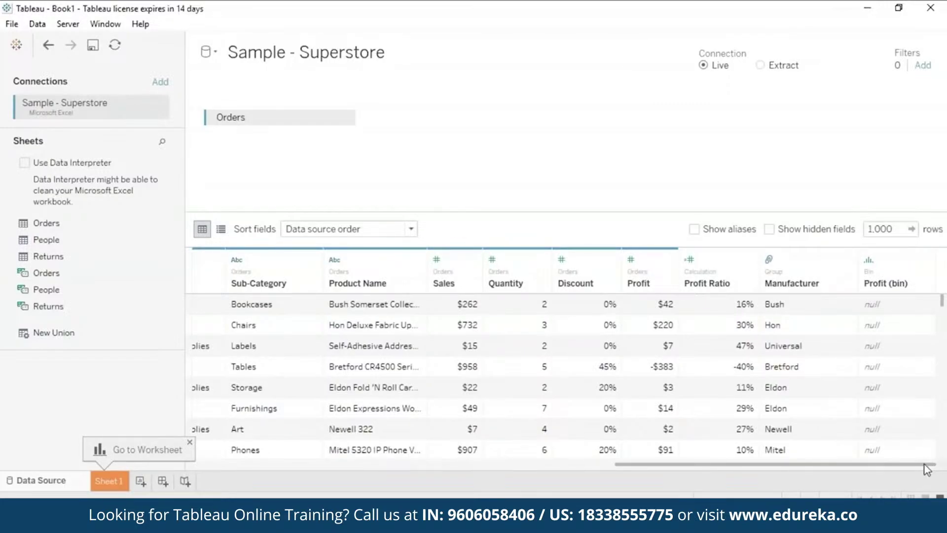
pyautogui.moveTo(927, 470); pyautogui.dragTo(486, 450)
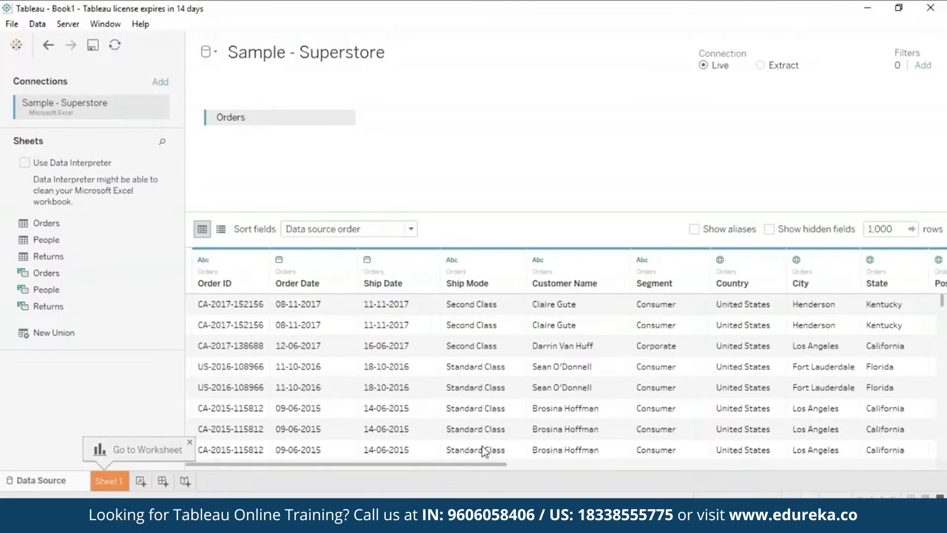
pyautogui.click(109, 481)
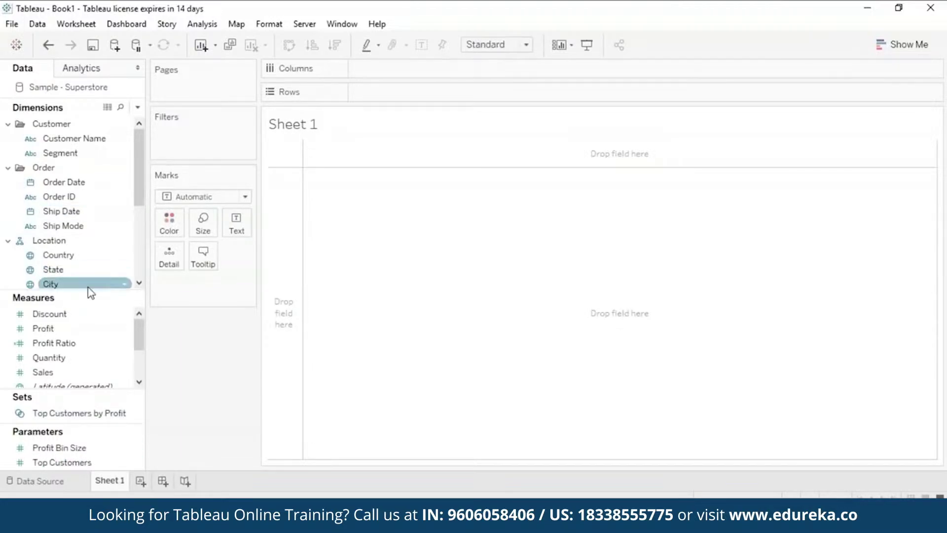
# Build a line chart on Sheet 1 with Order Date as columns and Sales as rows.
pyautogui.click(68, 186)
pyautogui.moveTo(69, 191); pyautogui.dragTo(389, 72)
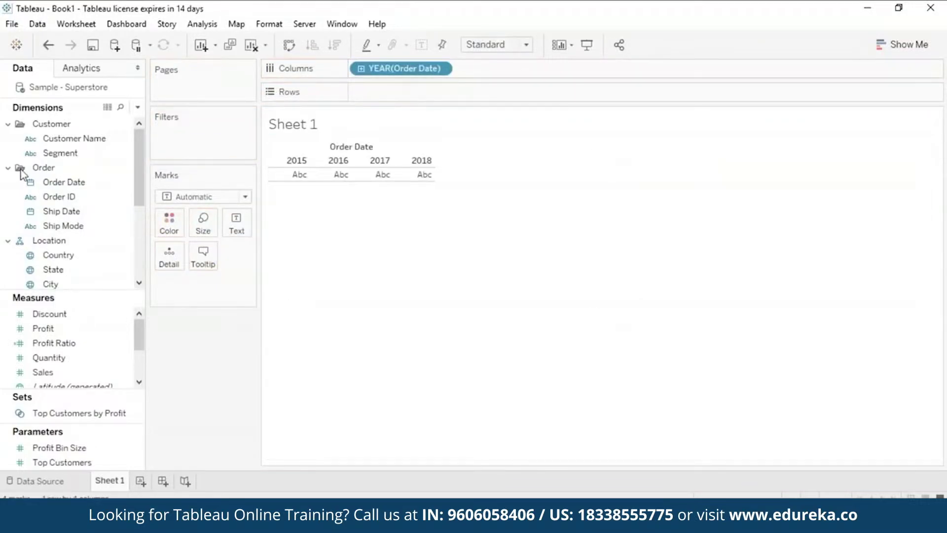
pyautogui.click(51, 359)
pyautogui.click(51, 373)
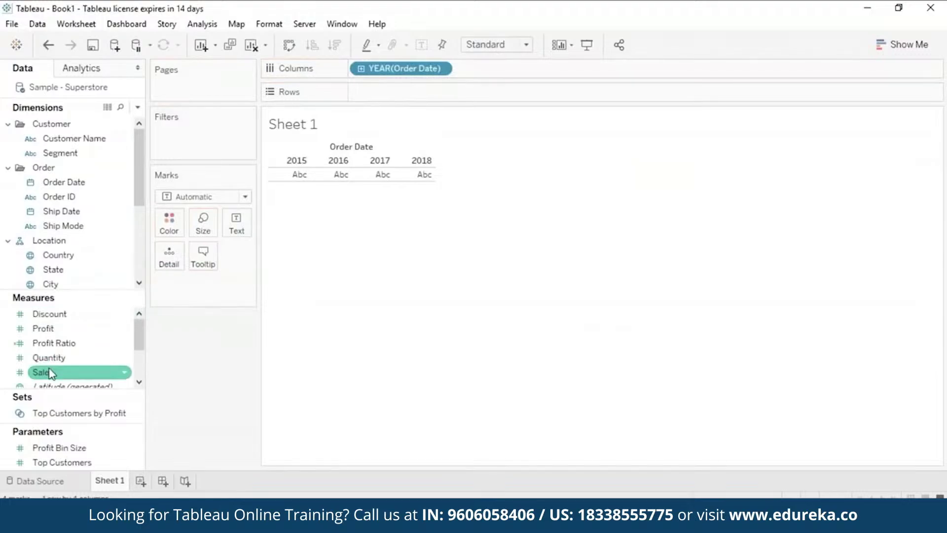
pyautogui.moveTo(51, 373)
pyautogui.mouseDown()
pyautogui.moveTo(228, 321)
pyautogui.moveTo(307, 256)
pyautogui.moveTo(384, 120)
pyautogui.moveTo(372, 87)
pyautogui.mouseUp()
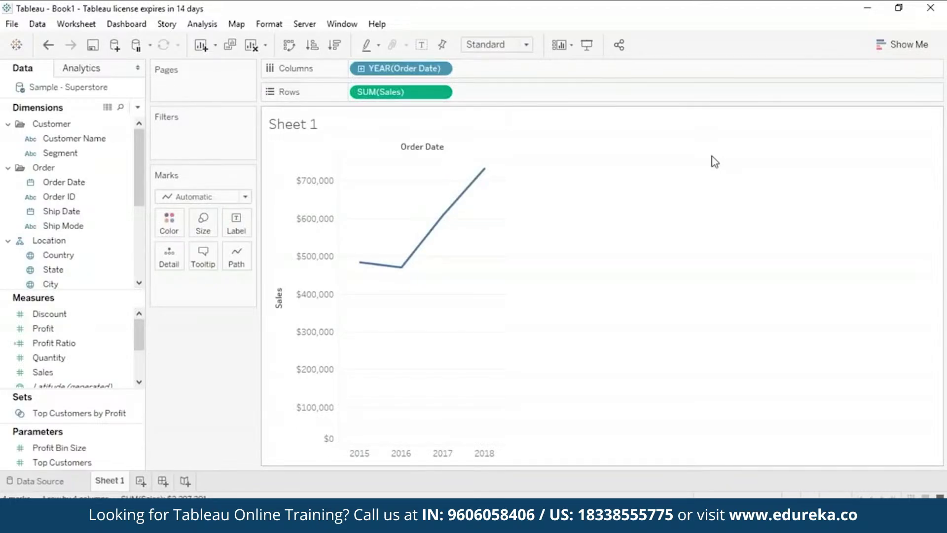
# Change the Order Date column field to a custom date with Month / Year detail as a date part.
pyautogui.click(440, 69)
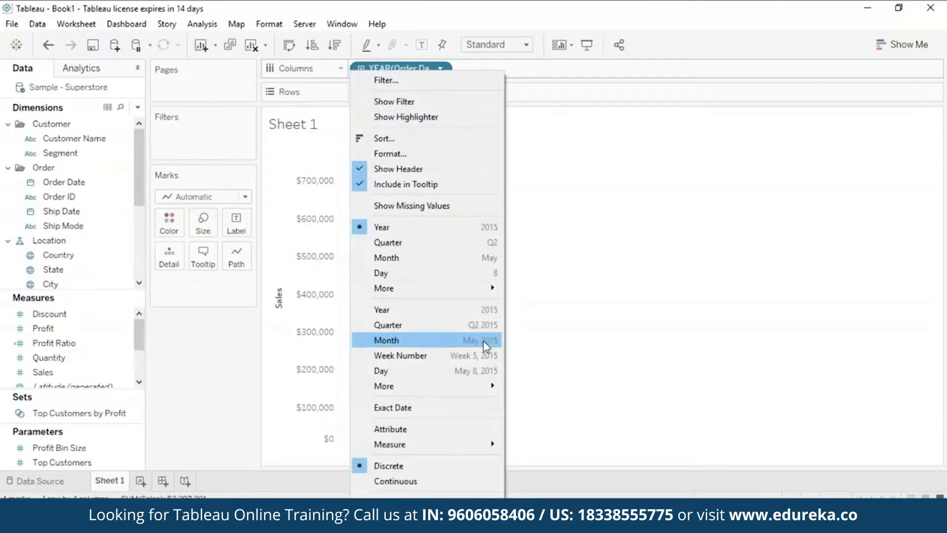
pyautogui.moveTo(489, 387)
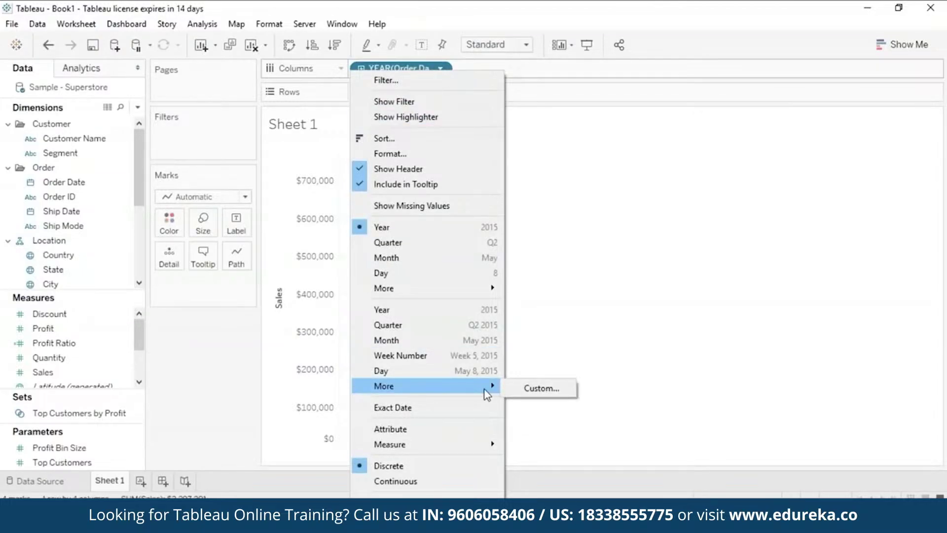
pyautogui.click(530, 392)
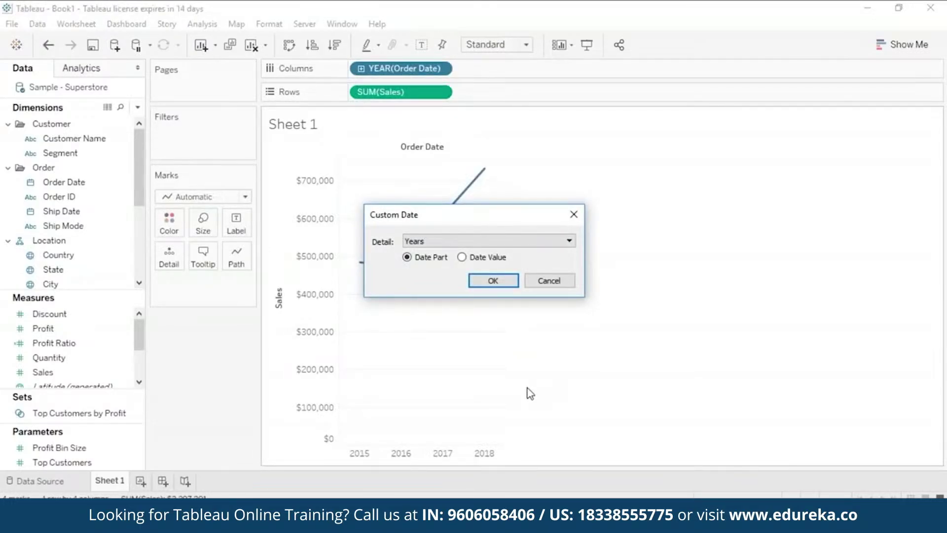
pyautogui.click(461, 245)
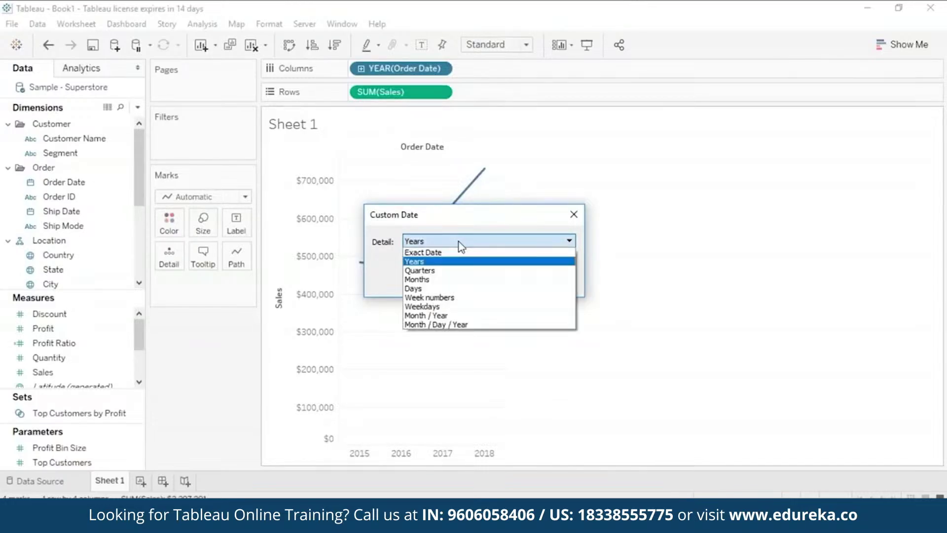
pyautogui.click(464, 316)
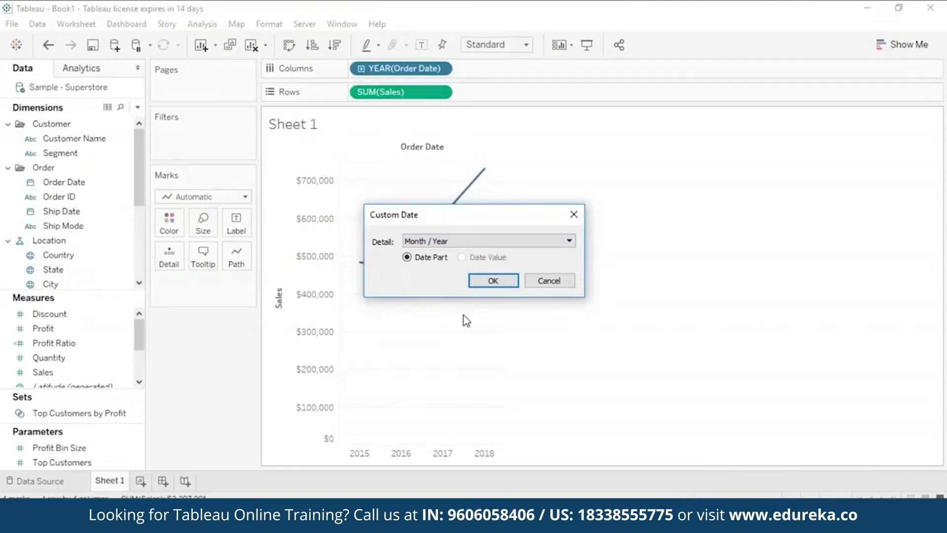
pyautogui.click(489, 281)
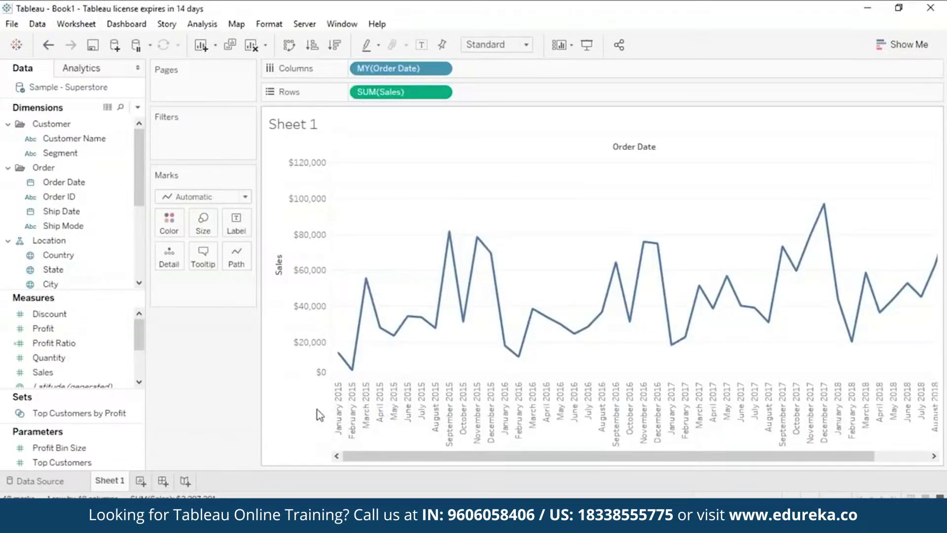
pyautogui.moveTo(400, 457); pyautogui.dragTo(320, 454)
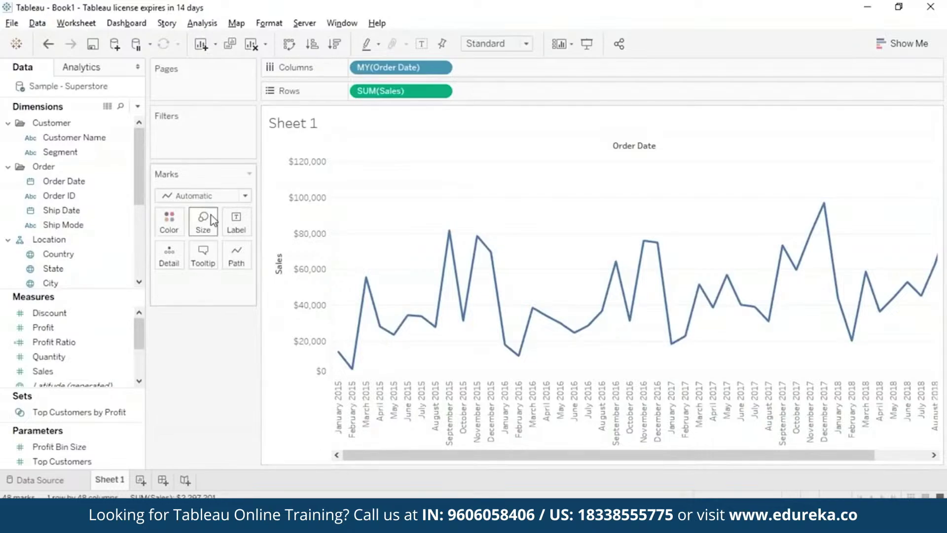
# Start a new parameter named IF_sales Parameter with the Integer data type and a current value of 0.
pyautogui.click(207, 24)
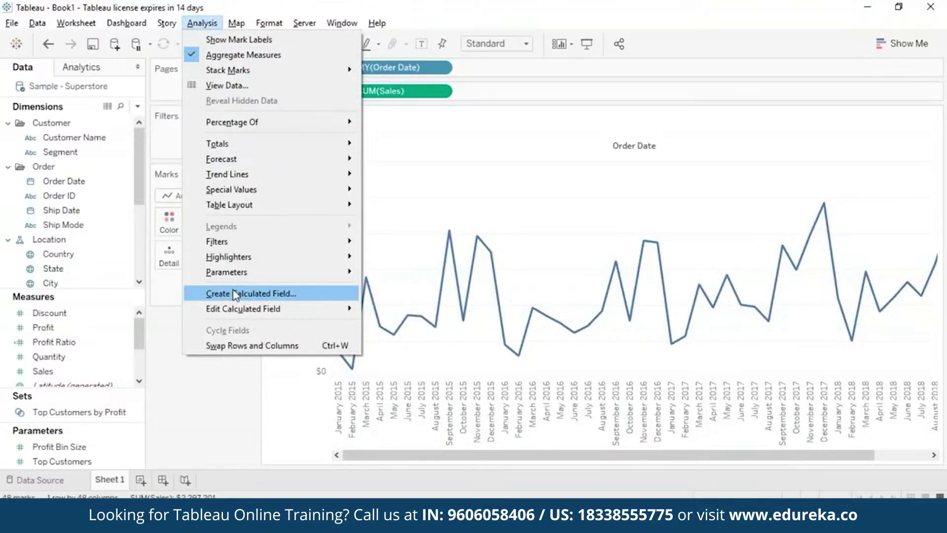
pyautogui.click(207, 383)
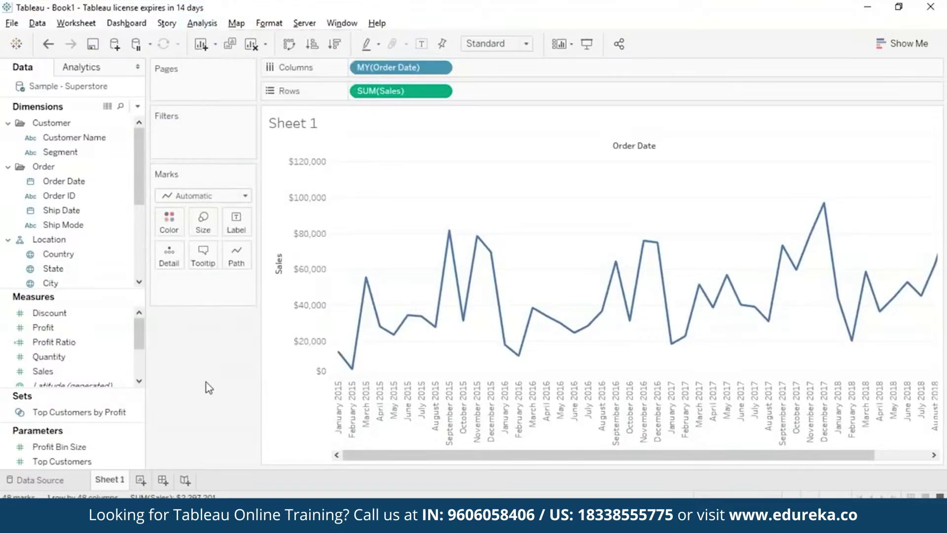
pyautogui.click(138, 106)
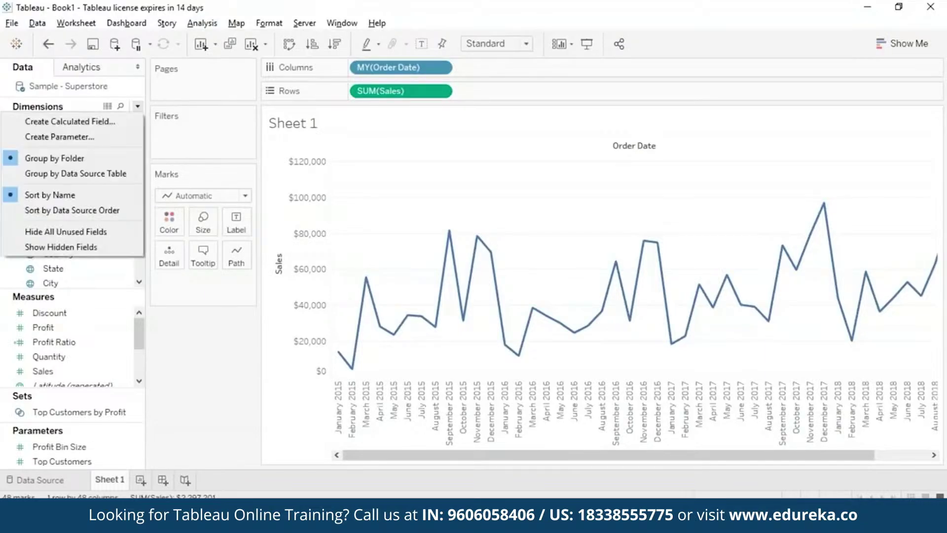
pyautogui.click(129, 137)
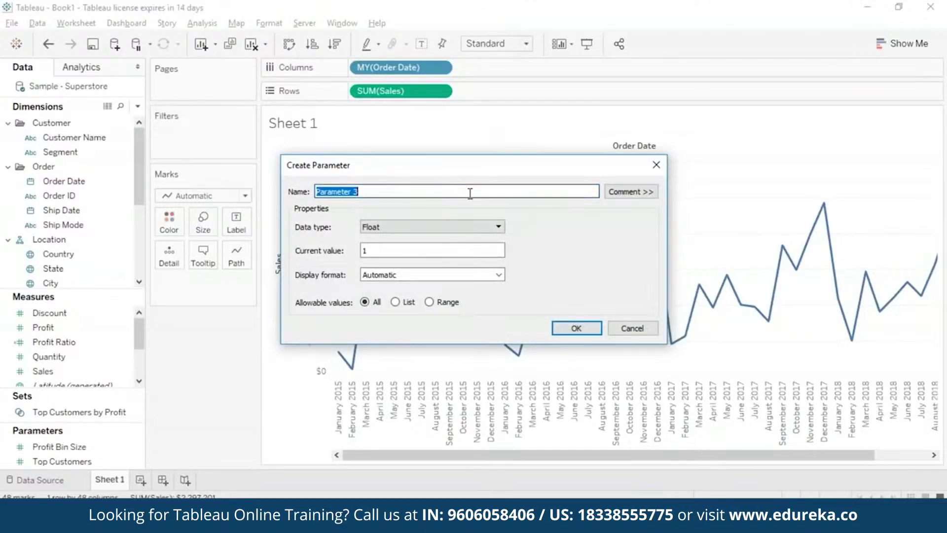
pyautogui.press('BackSpace')
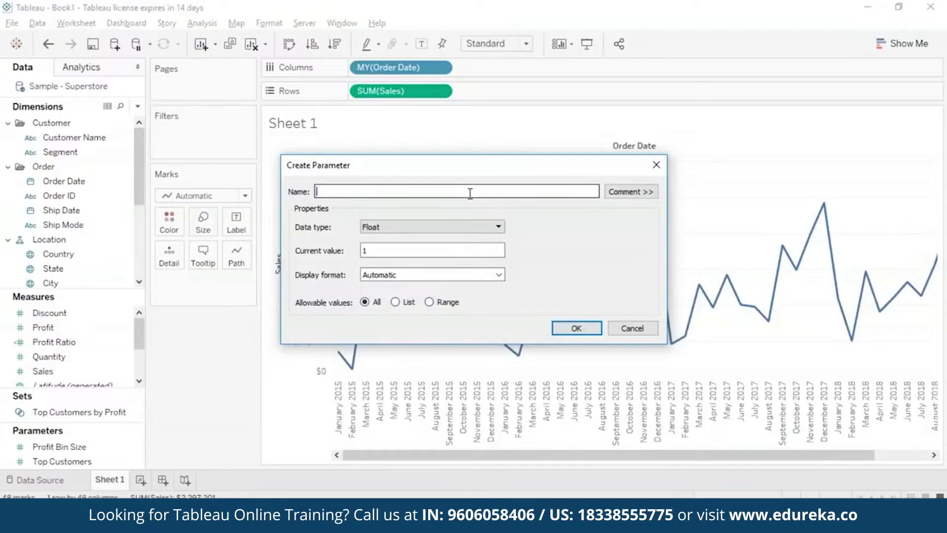
pyautogui.write('IF_sales Parameter')
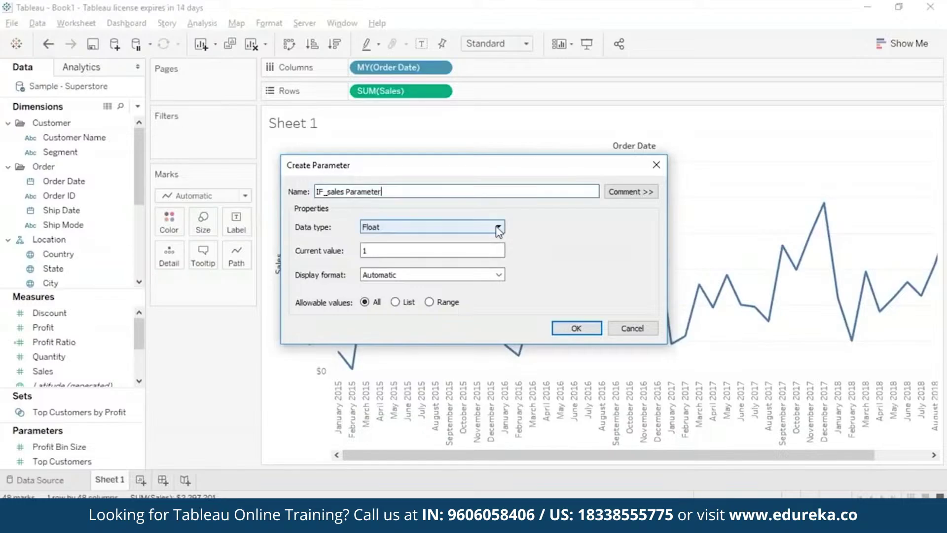
pyautogui.click(499, 227)
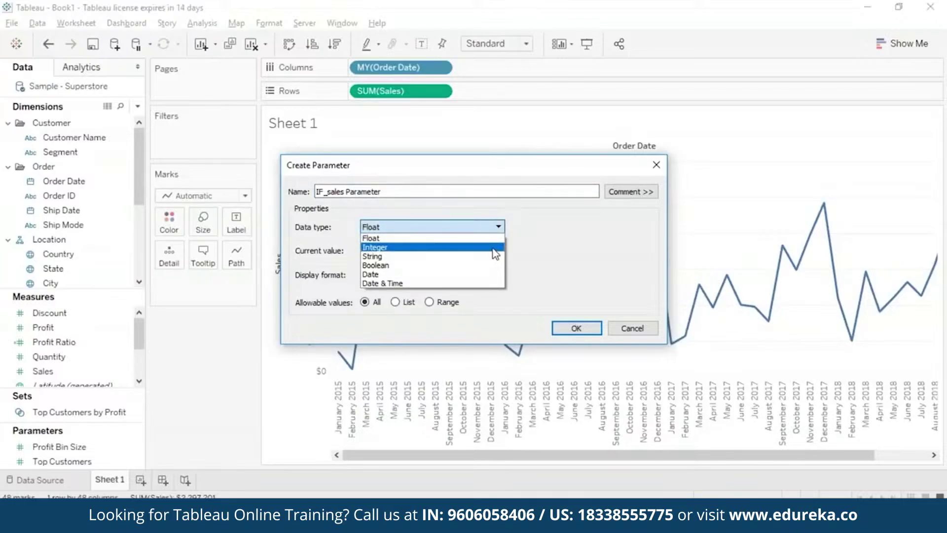
pyautogui.click(492, 249)
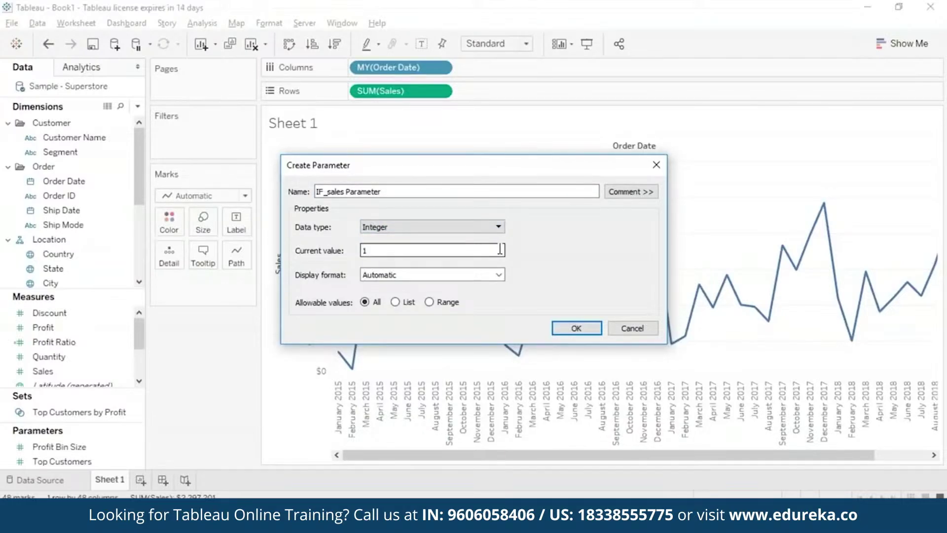
pyautogui.press('BackSpace')
pyautogui.write('0')
pyautogui.click(499, 275)
pyautogui.click(499, 276)
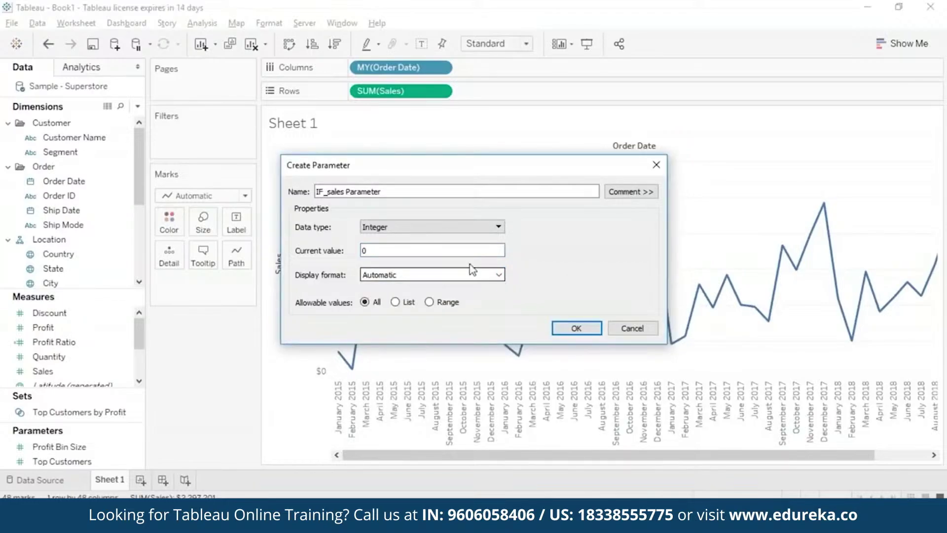
# Restrict the parameter to a range with minimum 0, maximum 100 and step size 2, and create it.
pyautogui.click(430, 302)
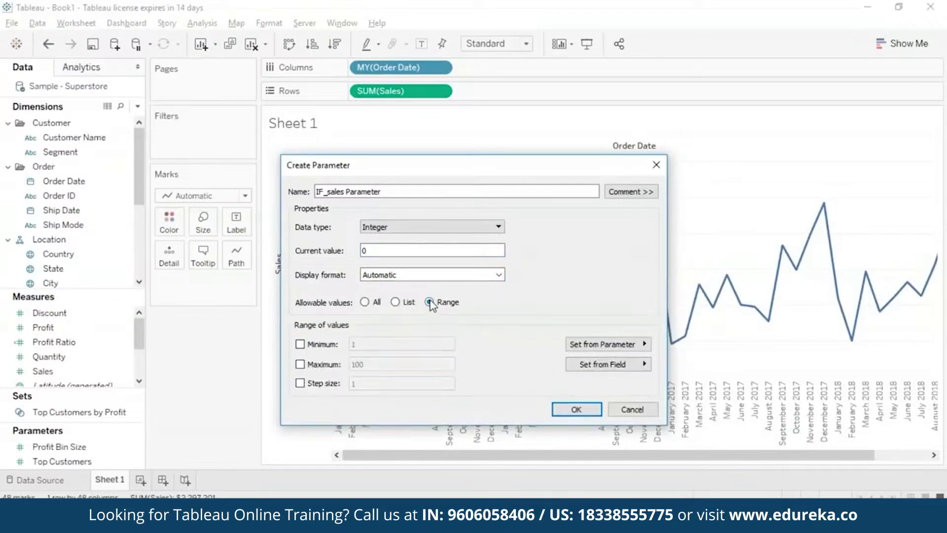
pyautogui.click(300, 344)
pyautogui.click(301, 364)
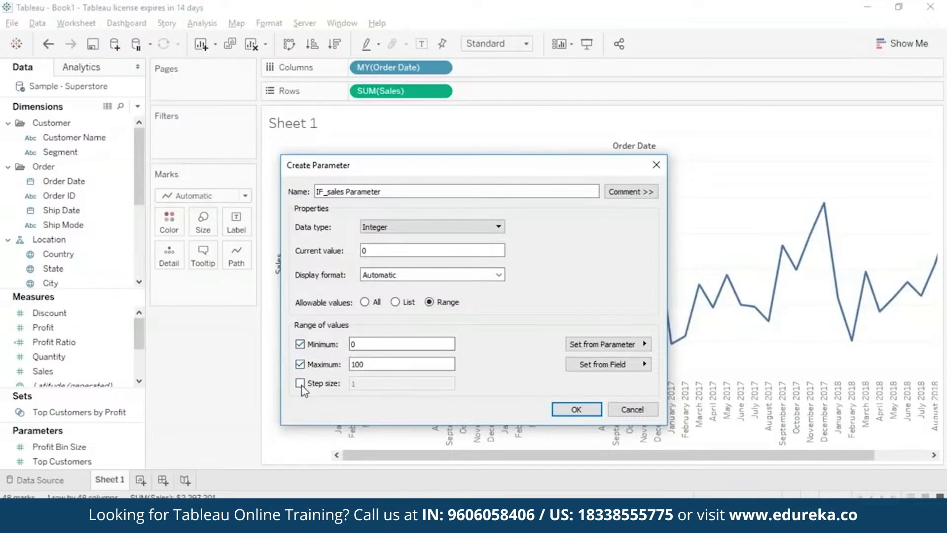
pyautogui.click(301, 384)
pyautogui.click(379, 381)
pyautogui.press('BackSpace')
pyautogui.write('2')
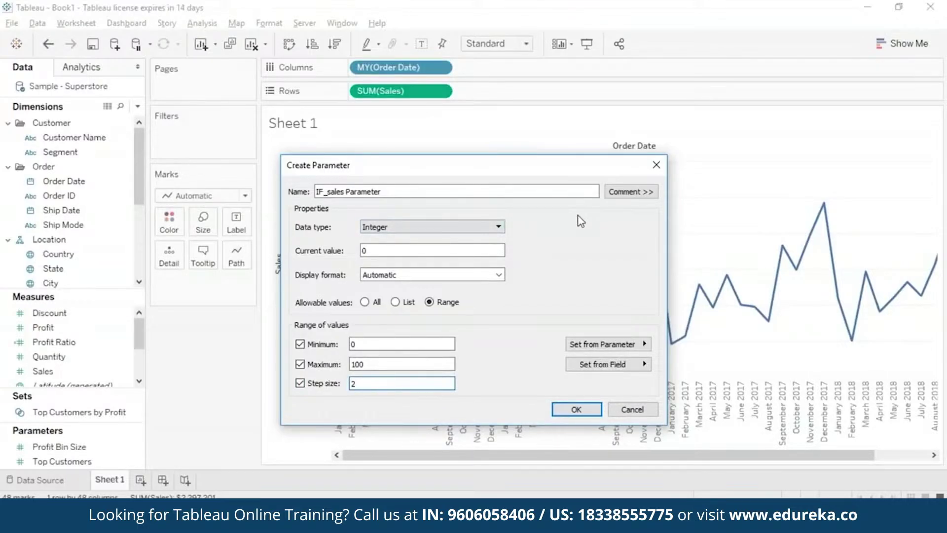
pyautogui.click(573, 409)
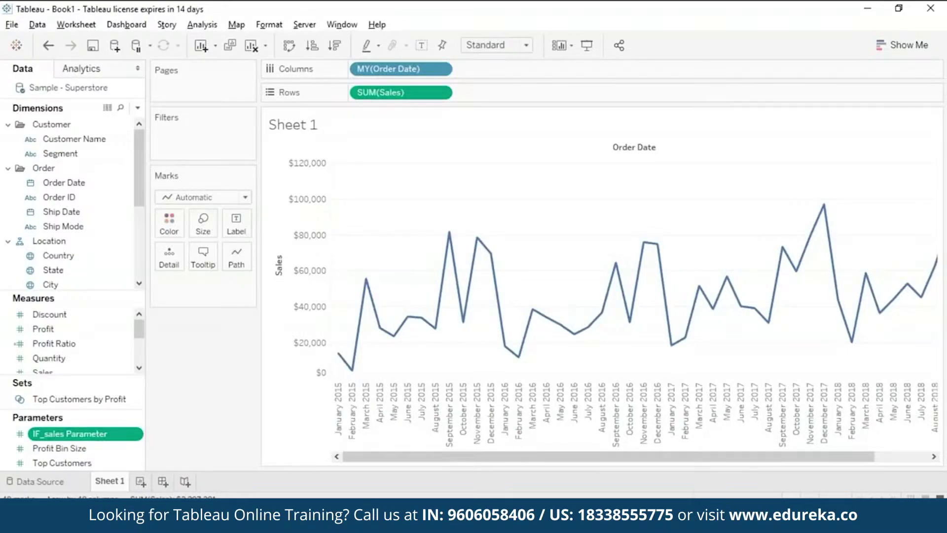
# Start a new calculated field named IF_sales Calculation.
pyautogui.click(138, 108)
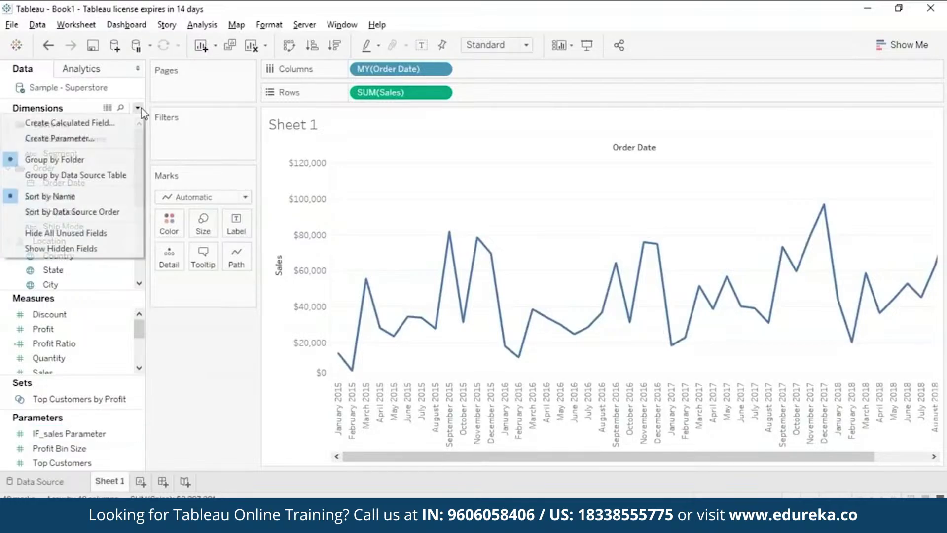
pyautogui.click(130, 124)
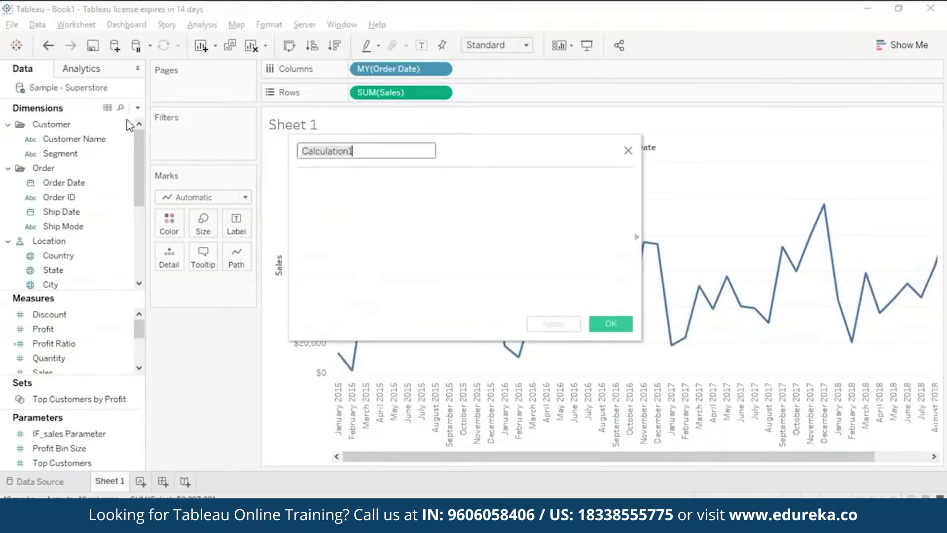
pyautogui.press('BackSpace')
pyautogui.write('IF_sa')
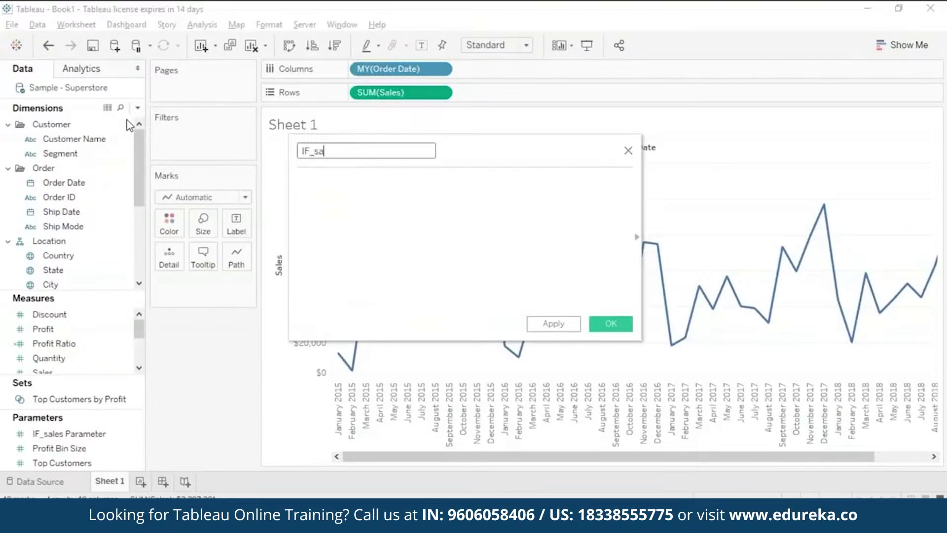
pyautogui.write('les Calculation')
# Enter the formula [Sales]*(([IF_sales Parameter]/100)+1) for the IF_sales Calculation field.
pyautogui.click(306, 178)
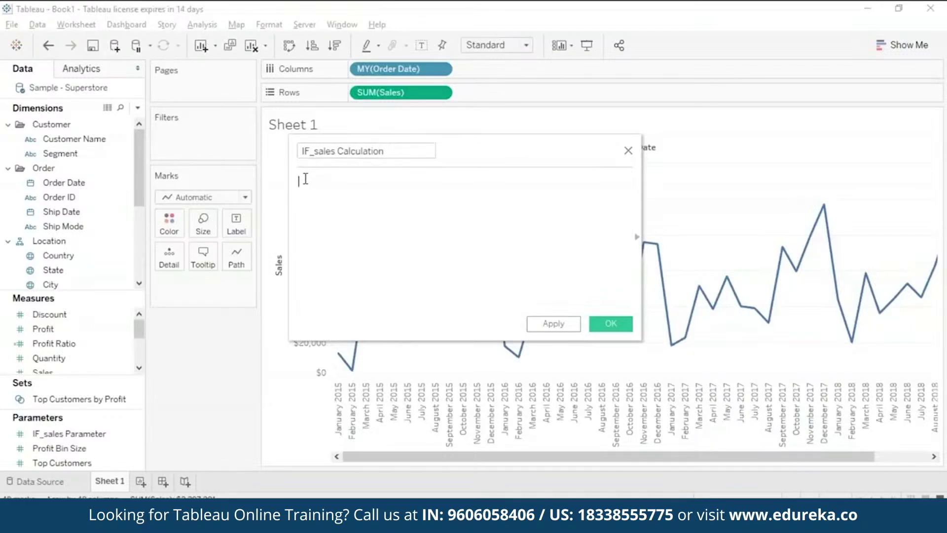
pyautogui.write('[S')
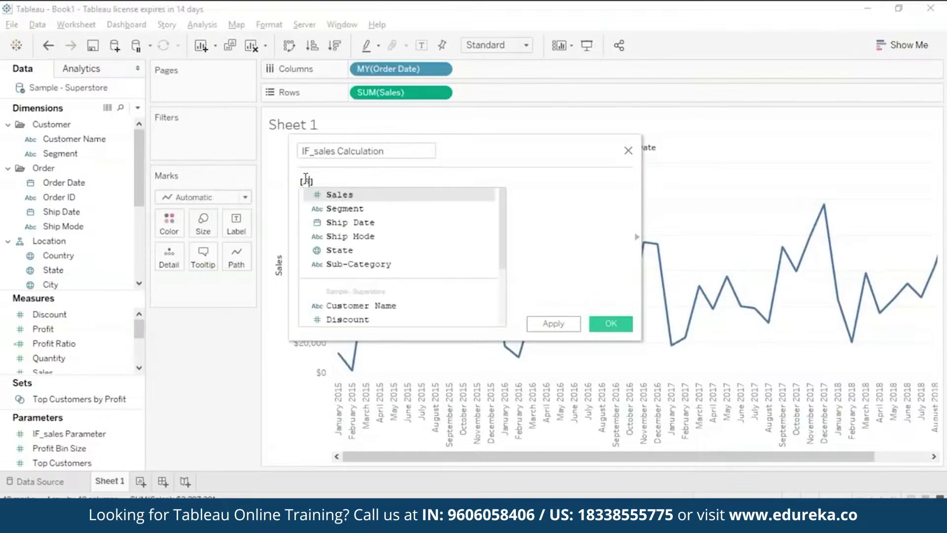
pyautogui.press('Return')
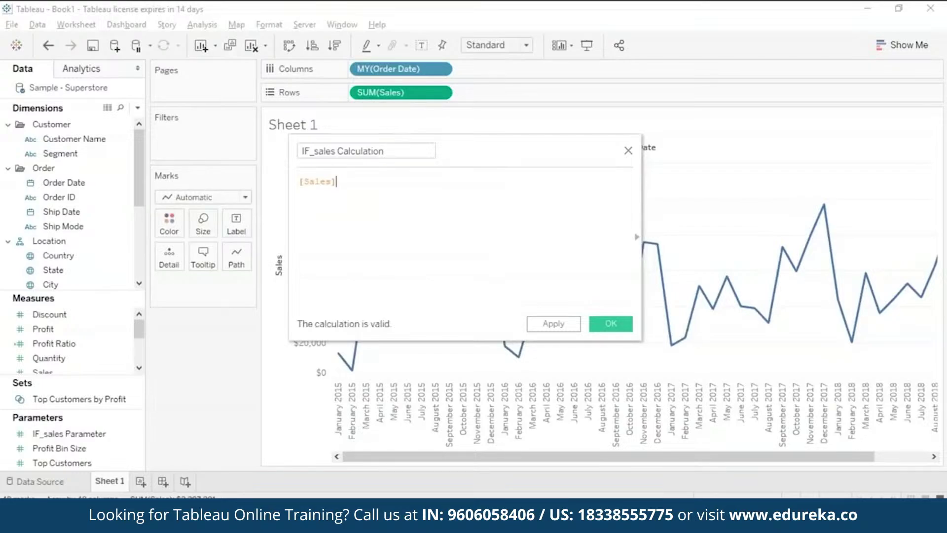
pyautogui.write('*')
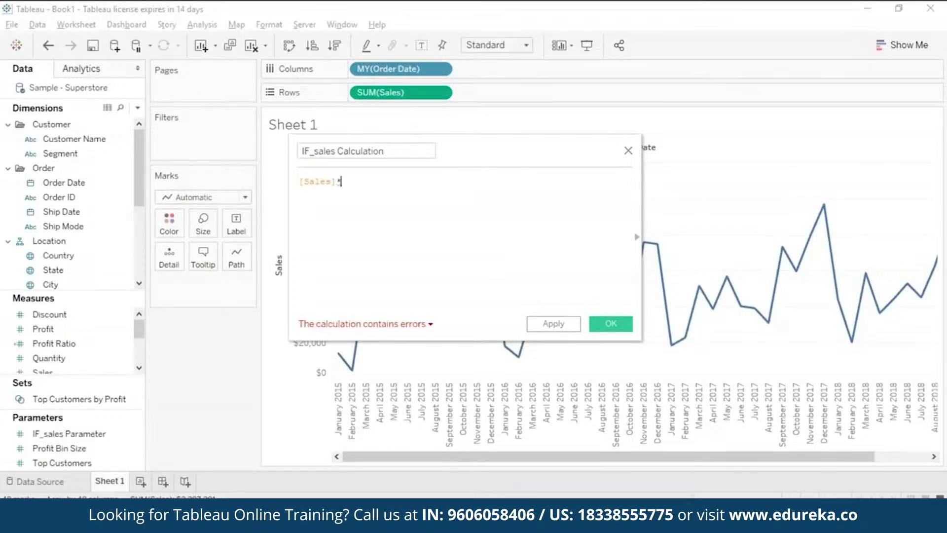
pyautogui.write('(1')
pyautogui.write('[IF_sales Parameter]/')
pyautogui.write('100)+1')
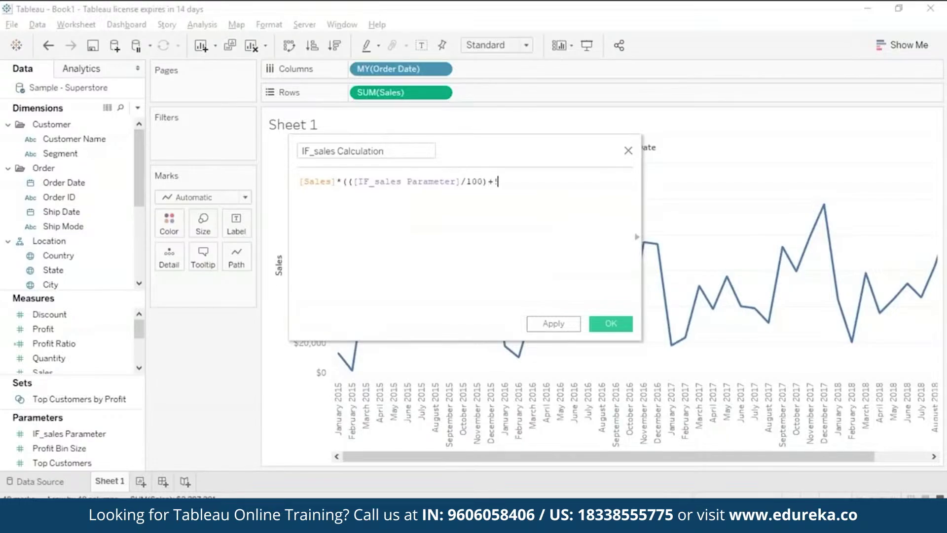
pyautogui.write(')')
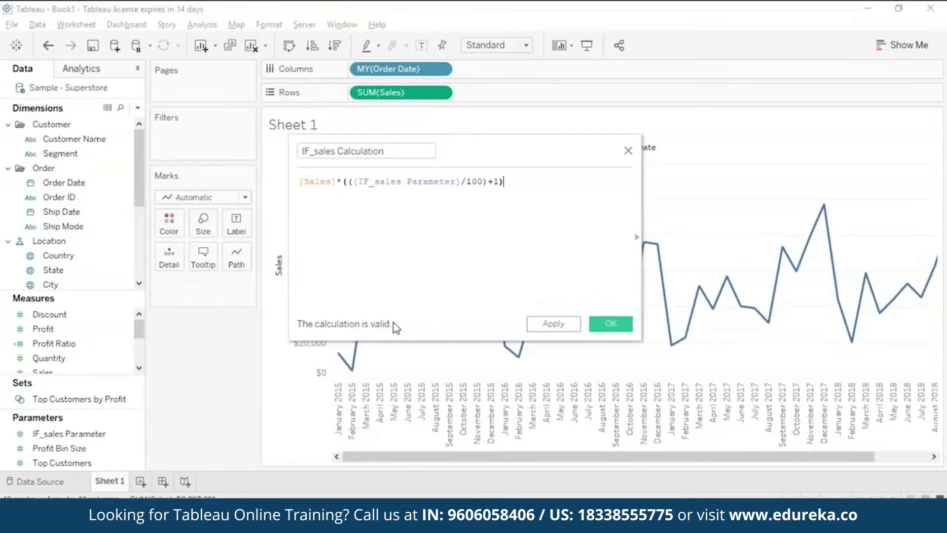
# Remove the formula's final closing parenthesis to view the calculation error details, and restore the parenthesis.
pyautogui.press('BackSpace')
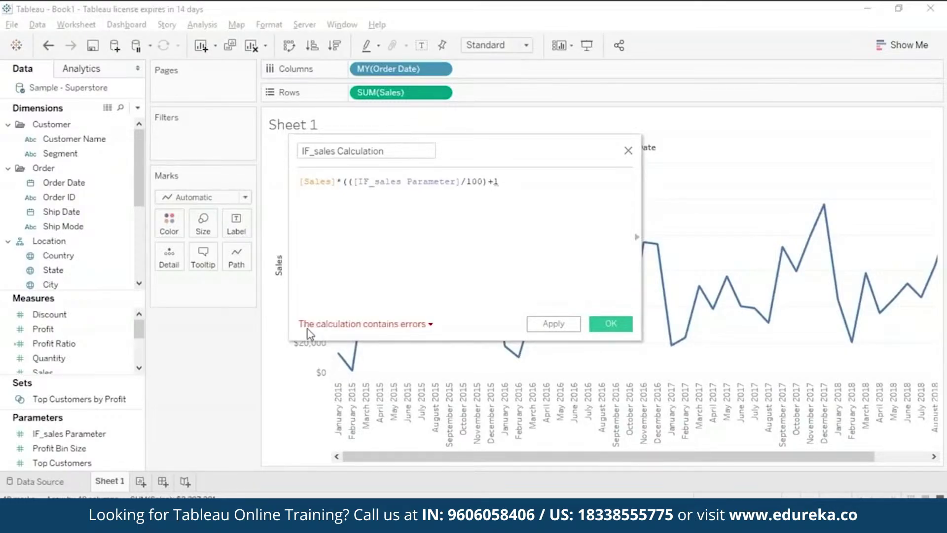
pyautogui.click(432, 325)
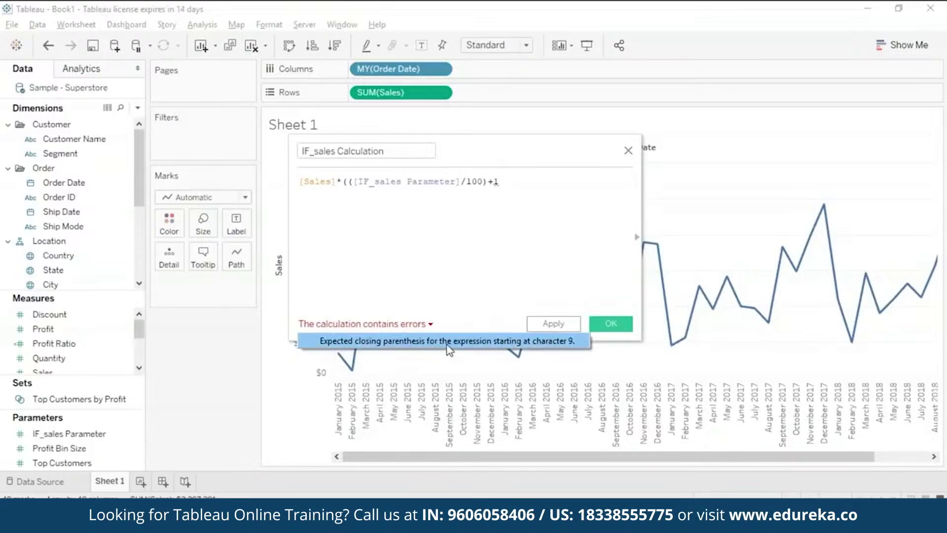
pyautogui.click(498, 182)
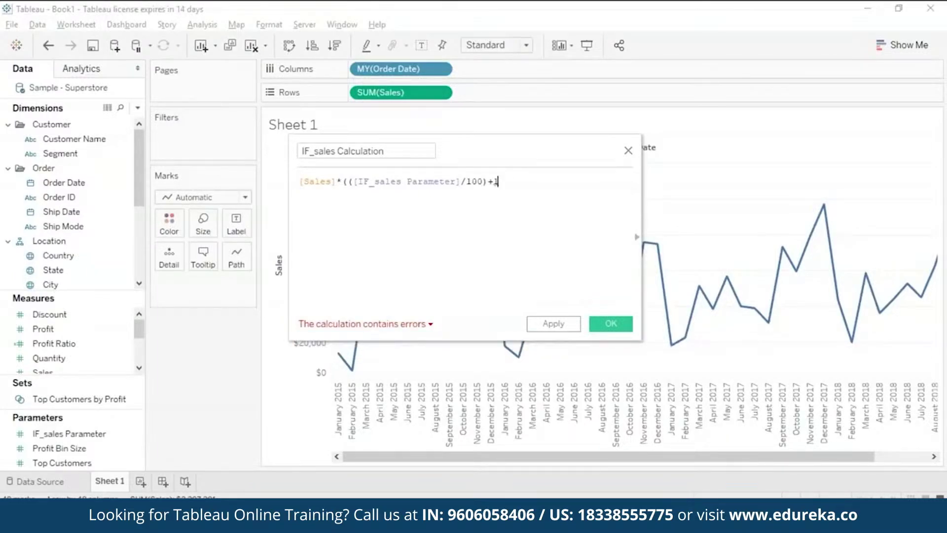
pyautogui.write(')')
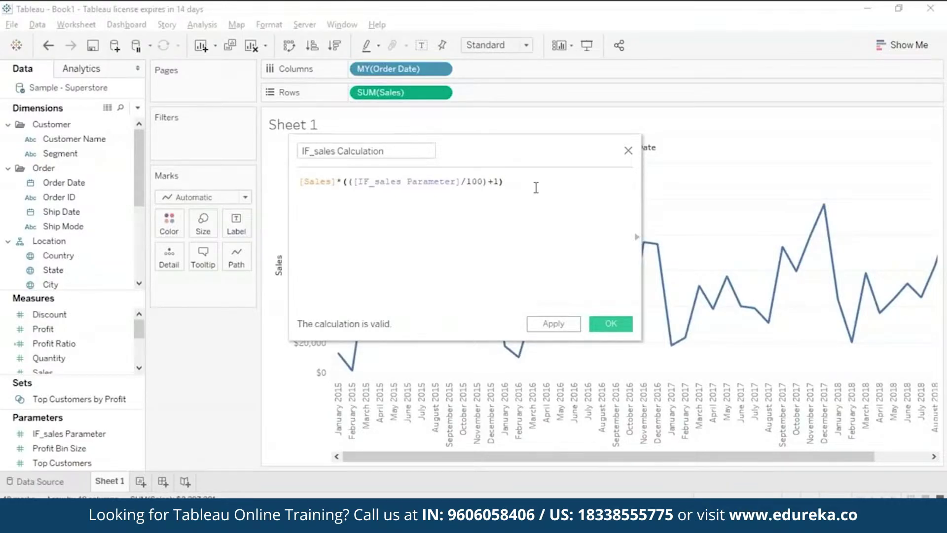
# Save the IF_sales Calculation field and show the parameter control for IF_sales Parameter on the sheet.
pyautogui.click(610, 324)
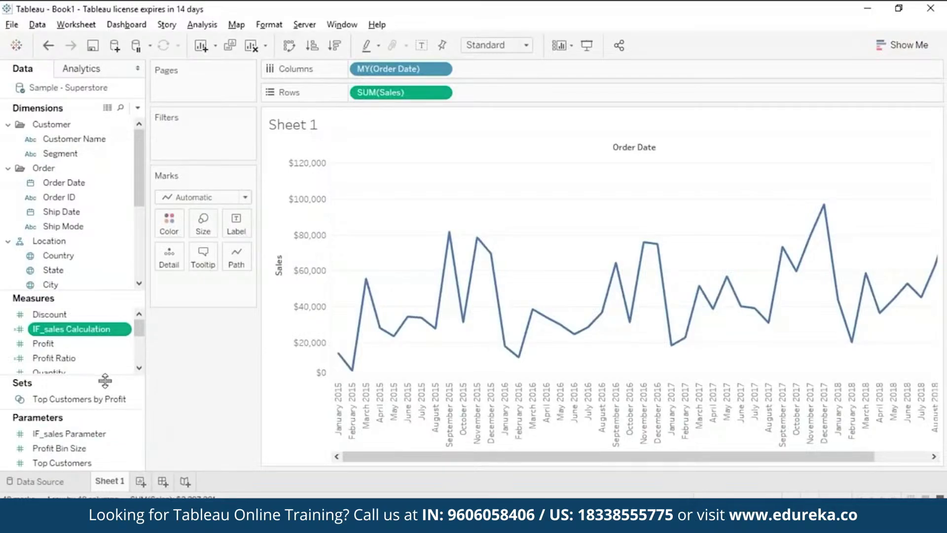
pyautogui.click(137, 436)
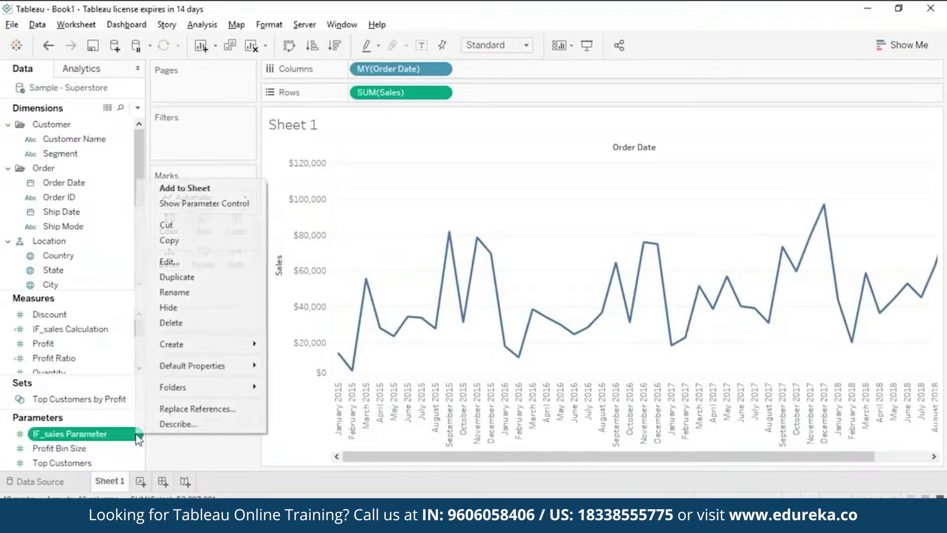
pyautogui.click(173, 204)
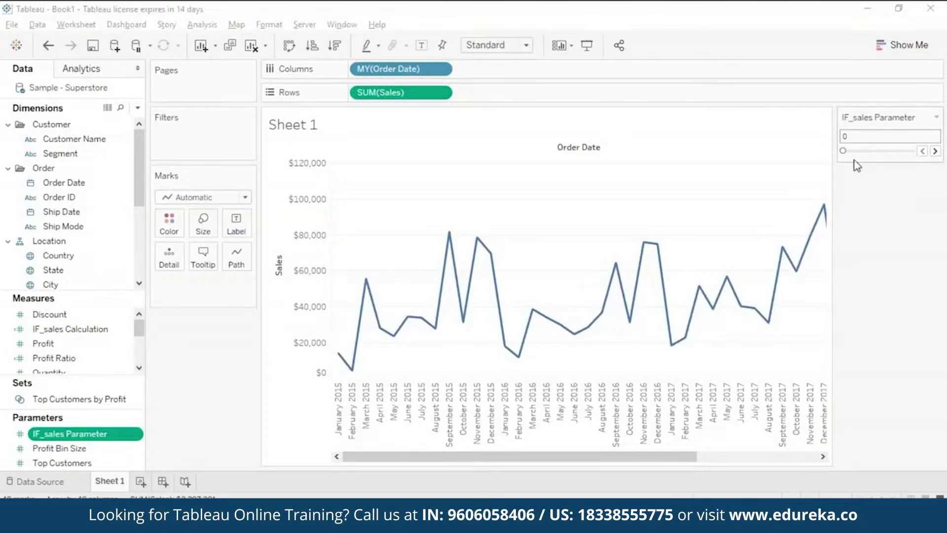
pyautogui.moveTo(843, 151); pyautogui.dragTo(809, 166)
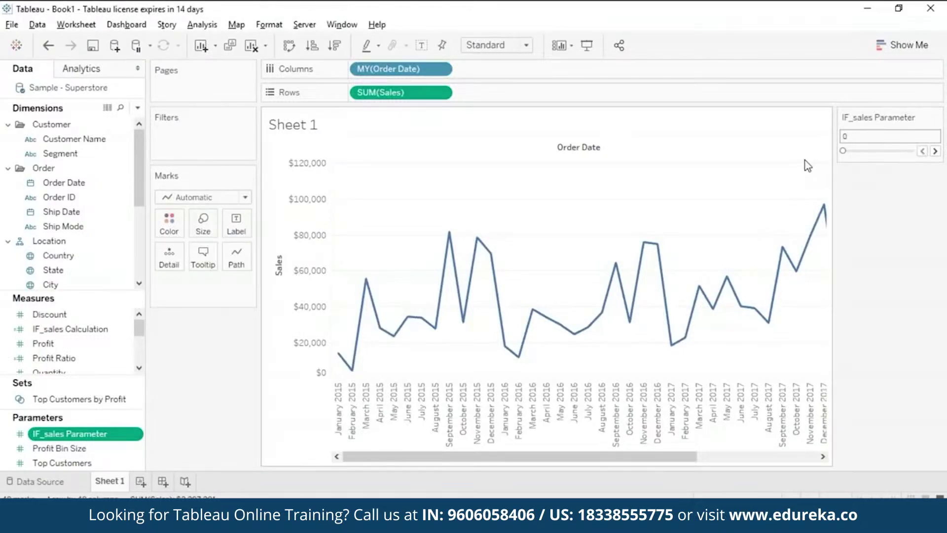
pyautogui.click(936, 117)
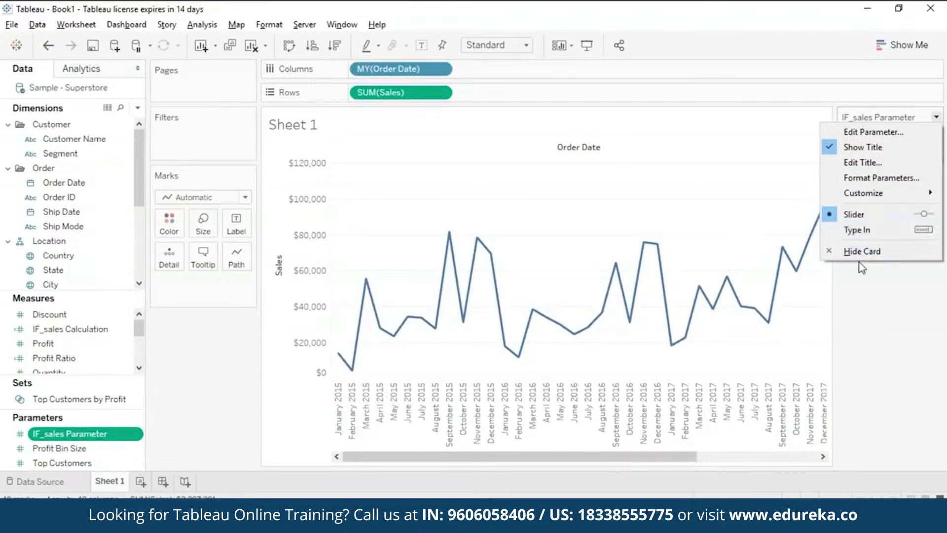
pyautogui.click(867, 275)
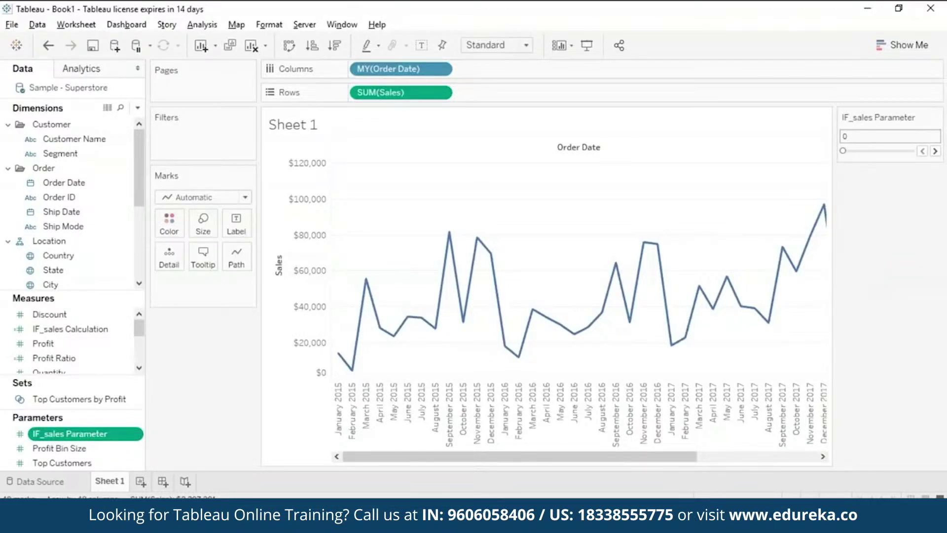
pyautogui.moveTo(883, 122)
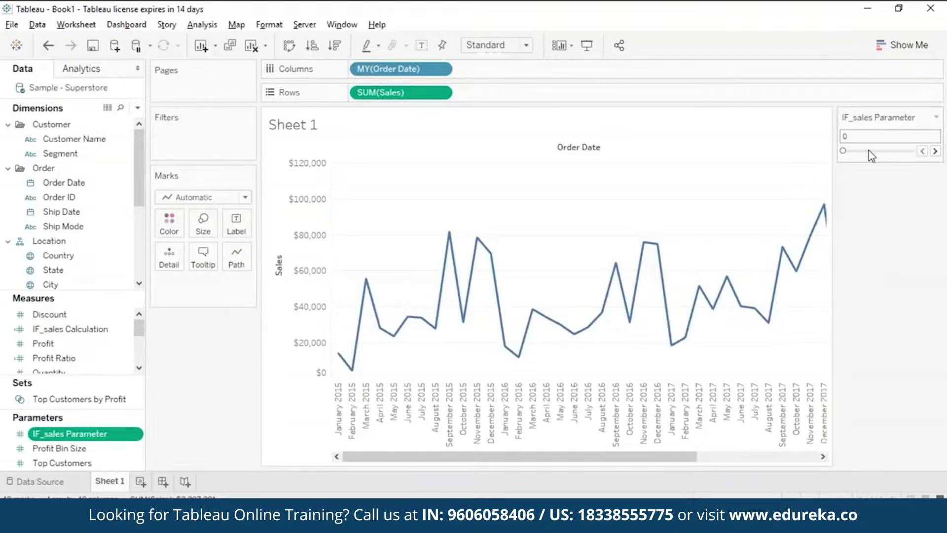
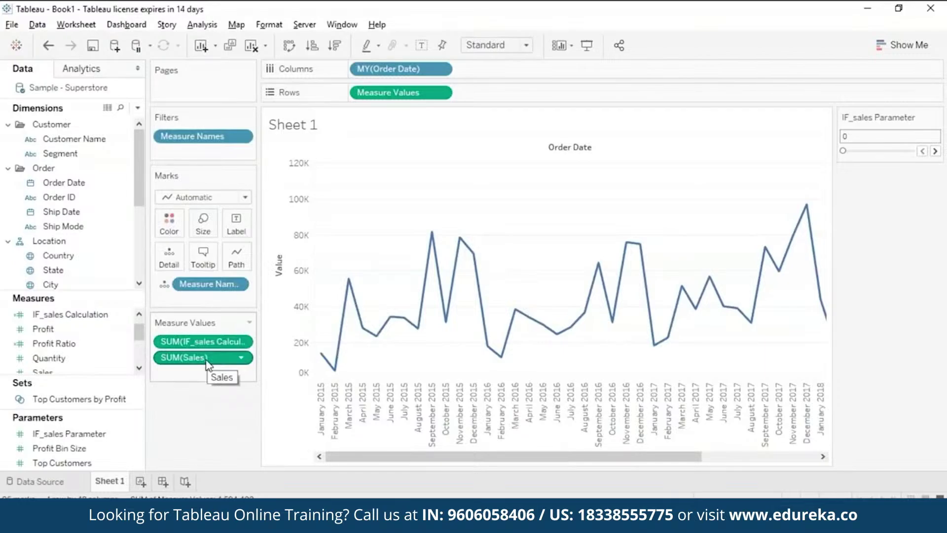
pyautogui.moveTo(207, 358); pyautogui.dragTo(169, 223)
pyautogui.hotkey('ctrl', 'z')
pyautogui.click(246, 340)
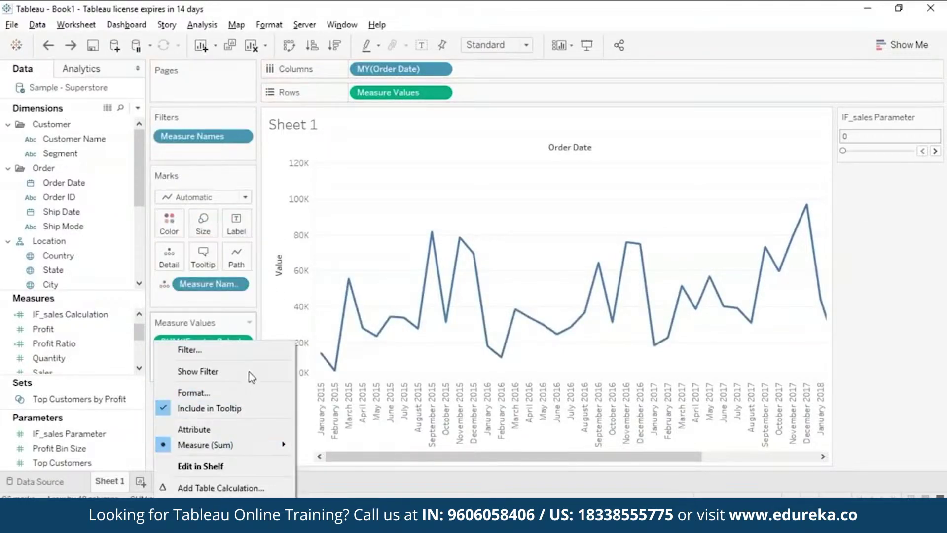
pyautogui.press('Escape')
# Show markers on all data points of the chart lines through the color effects.
pyautogui.click(168, 223)
pyautogui.click(239, 423)
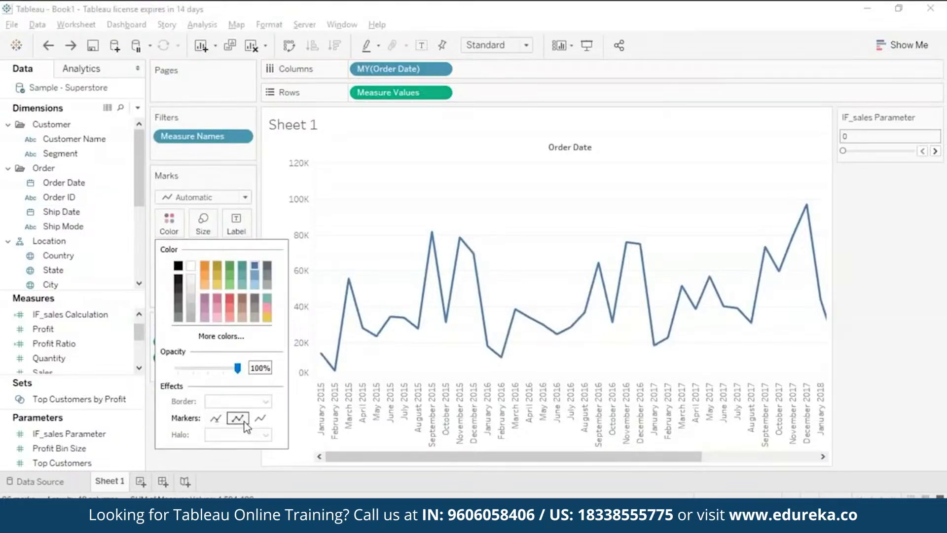
pyautogui.click(230, 464)
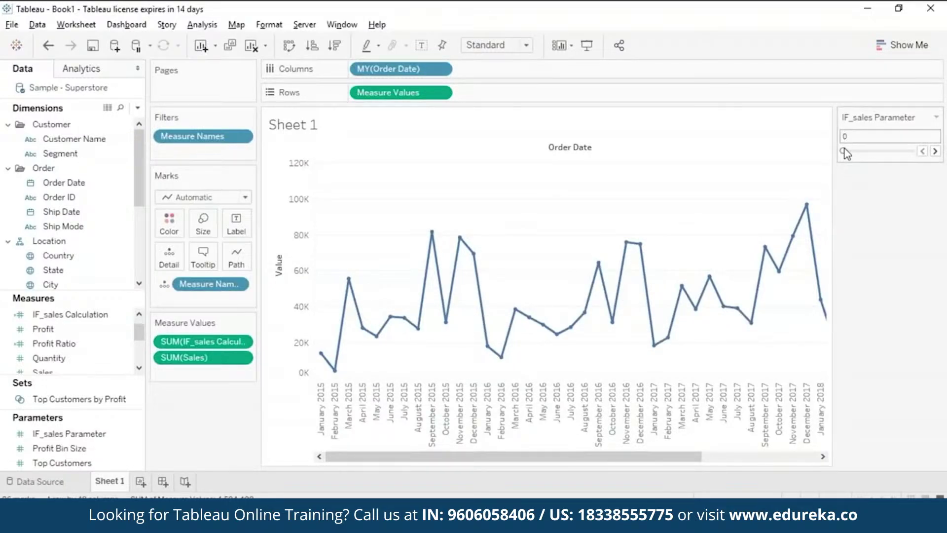
# Set the IF_sales Parameter to 30 and compare the December 2015 values of IF_sales Calculation and Sales on the chart.
pyautogui.moveTo(843, 151); pyautogui.dragTo(863, 152)
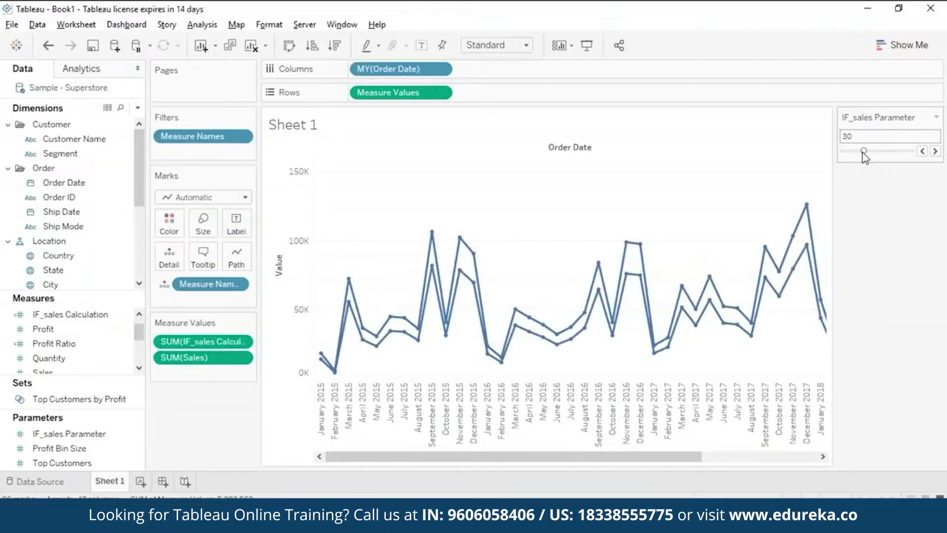
pyautogui.moveTo(474, 254)
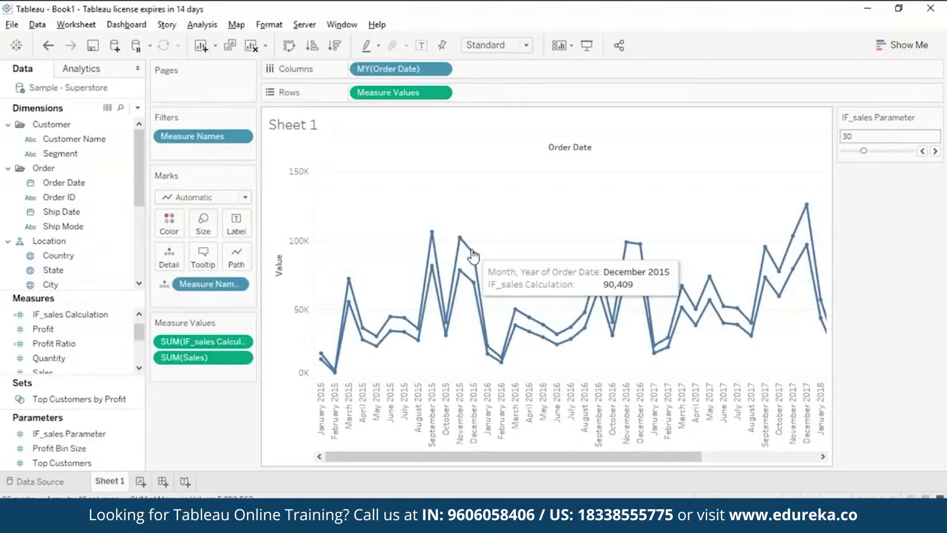
pyautogui.moveTo(470, 282)
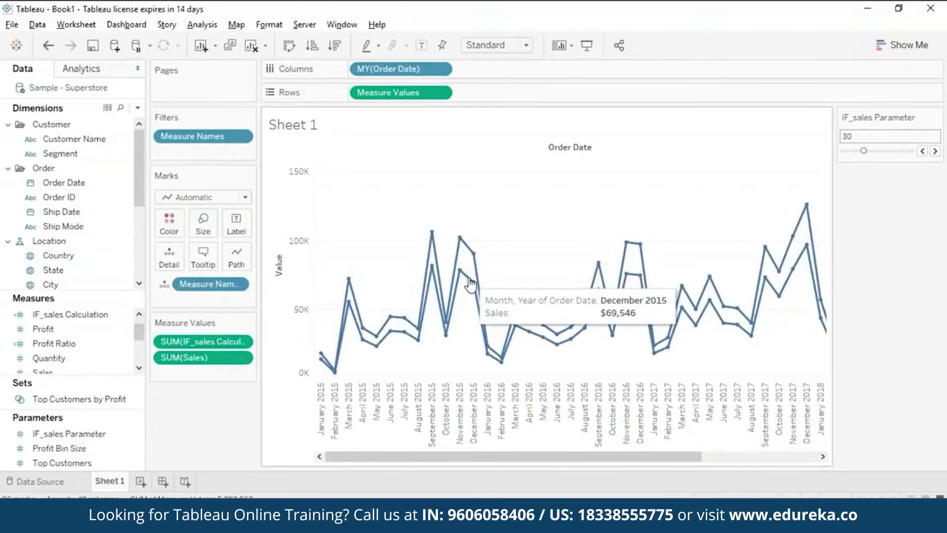